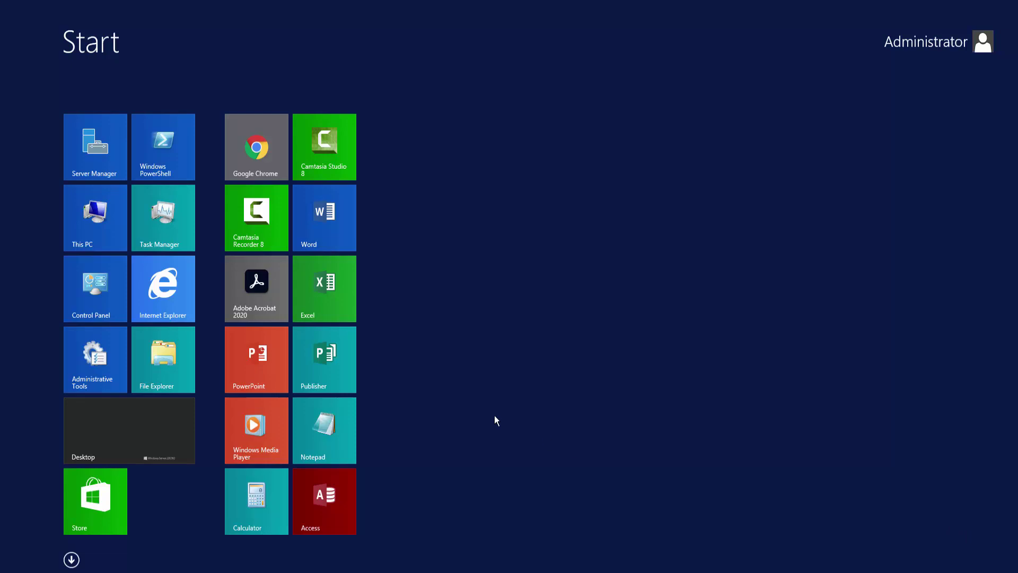
- Launch Microsoft Publisher from its Start screen tile
click(321, 353)
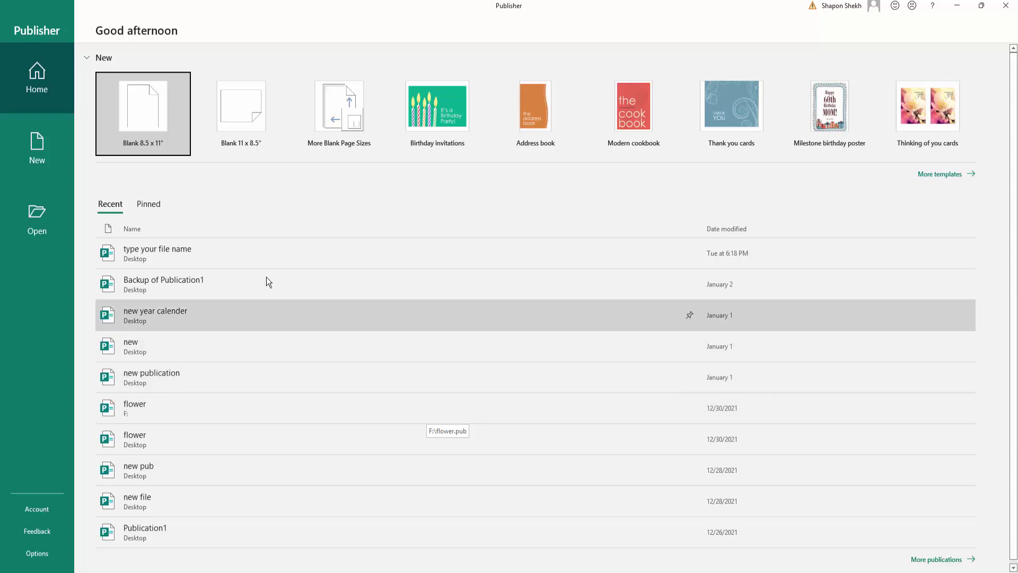
- Create a blank 8.5 x 11" publication and draw a large text box across the page
click(147, 135)
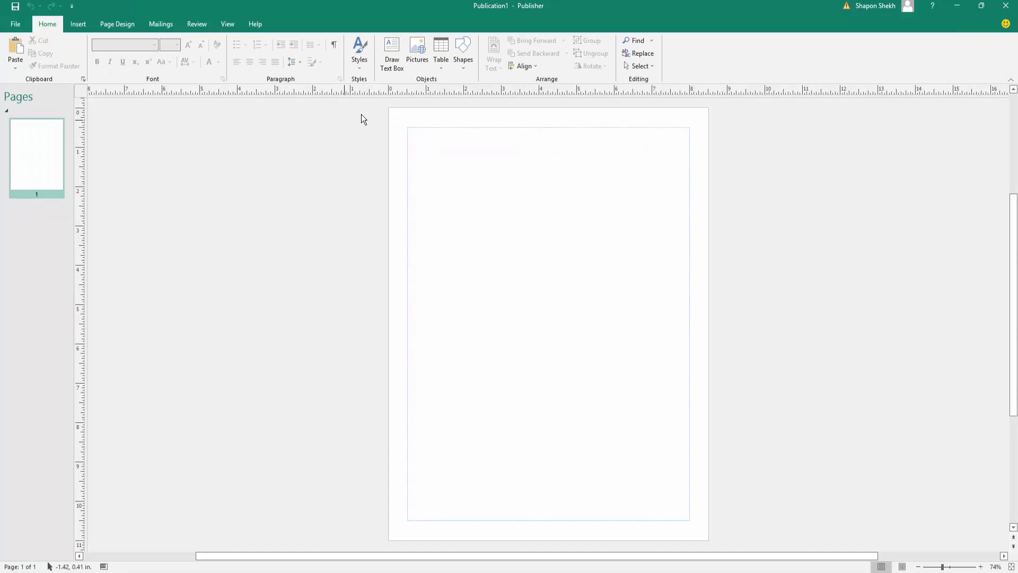
click(390, 63)
drag(409, 137, 689, 439)
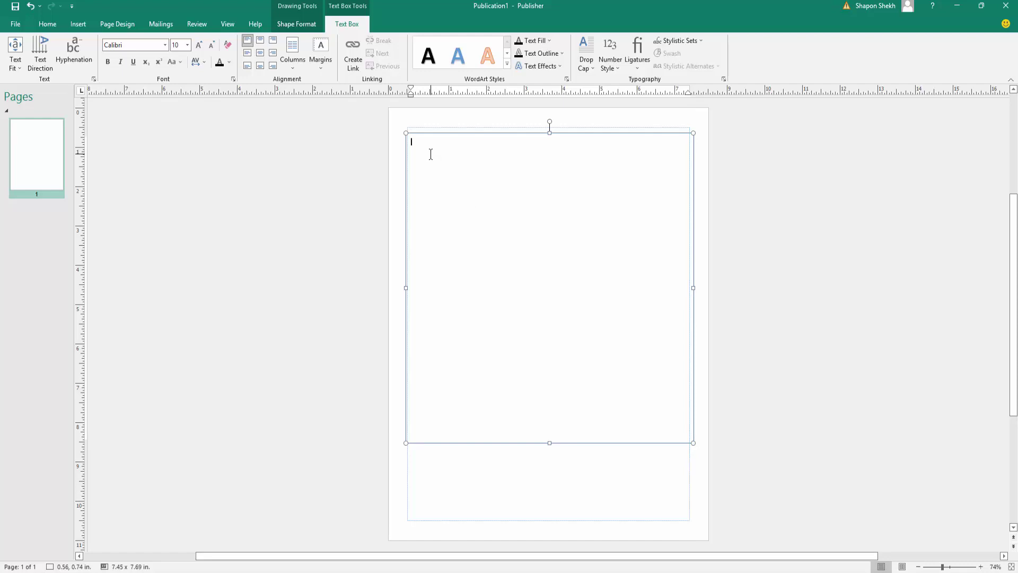
- Type the title 'Easy Online tutorial' and set it to 48 pt
text(Ea)
drag(455, 143, 408, 146)
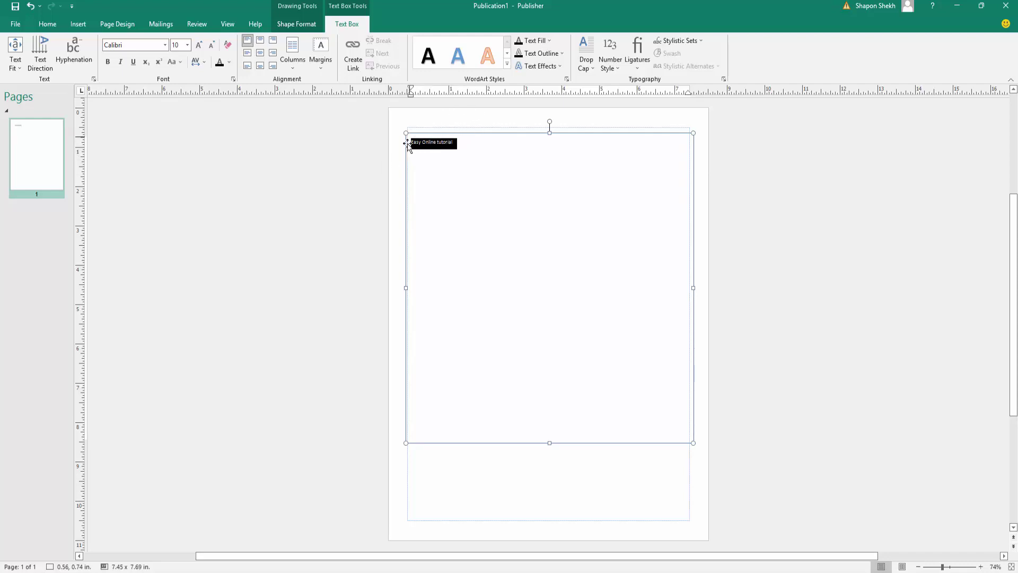
click(187, 45)
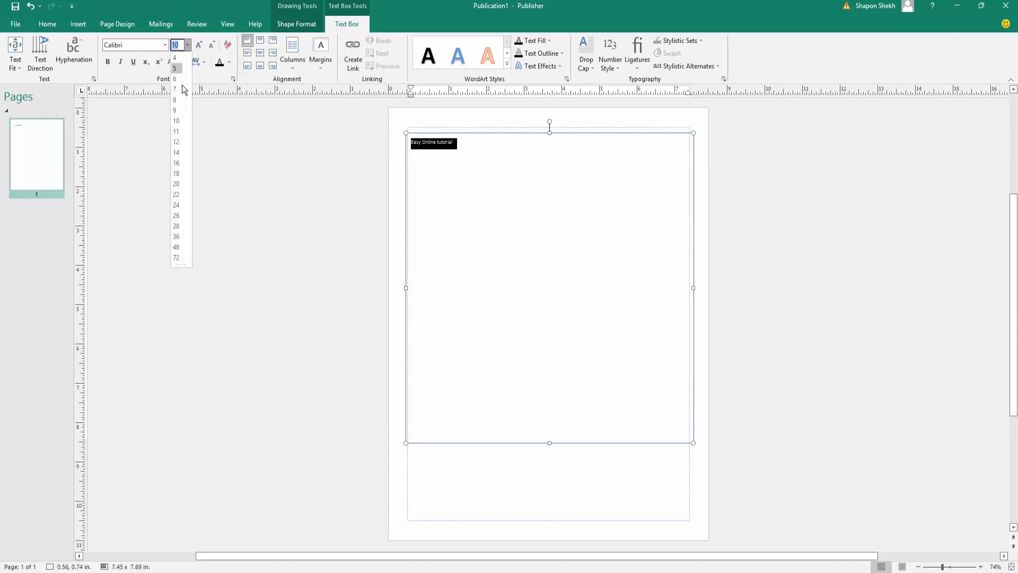
click(178, 249)
click(435, 260)
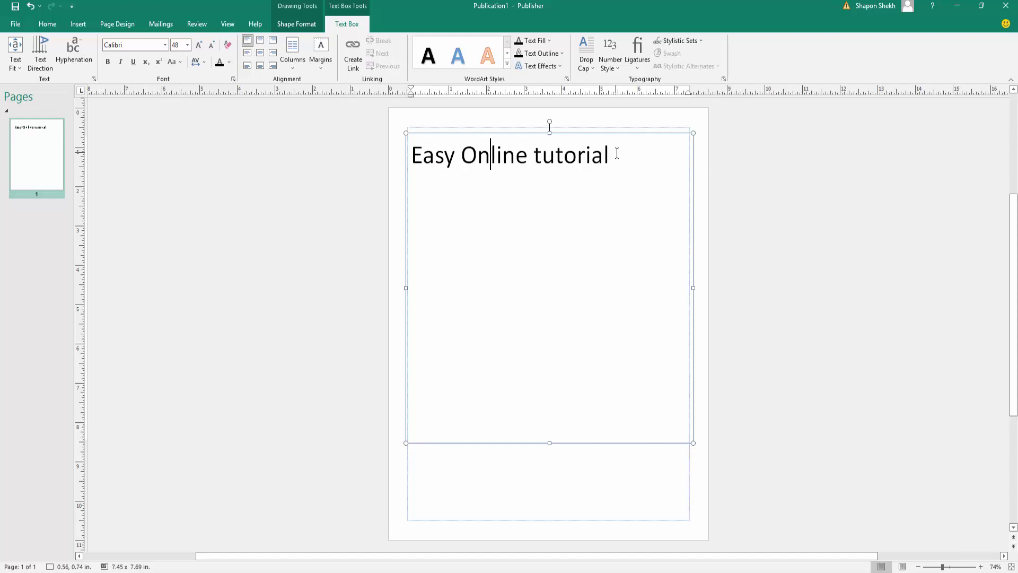
click(617, 156)
- Paste the copied lipsum.com 'Where does it come from?' heading and paragraph below the title
key(Return)
key(alt+Tab)
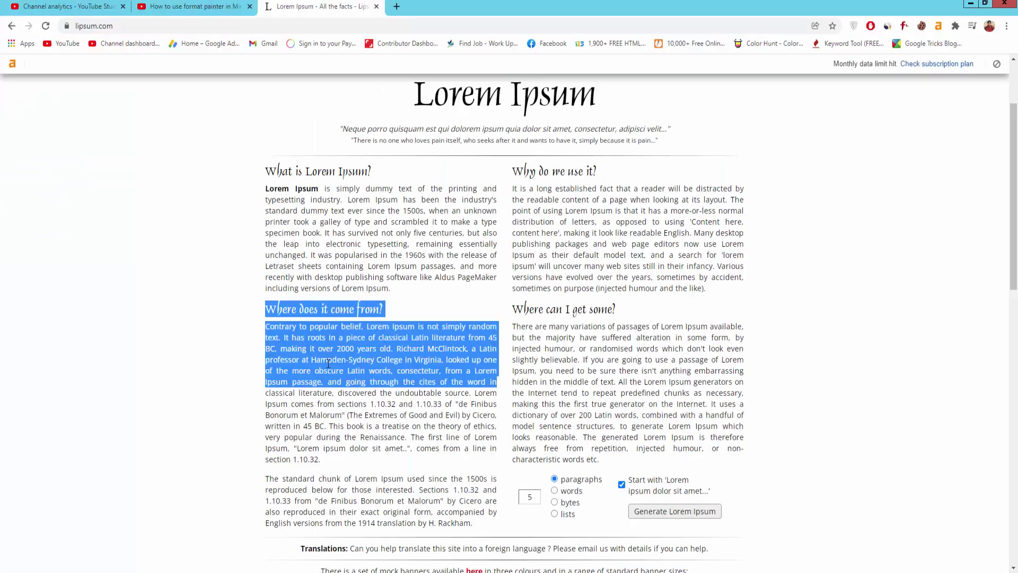
key(alt+Tab)
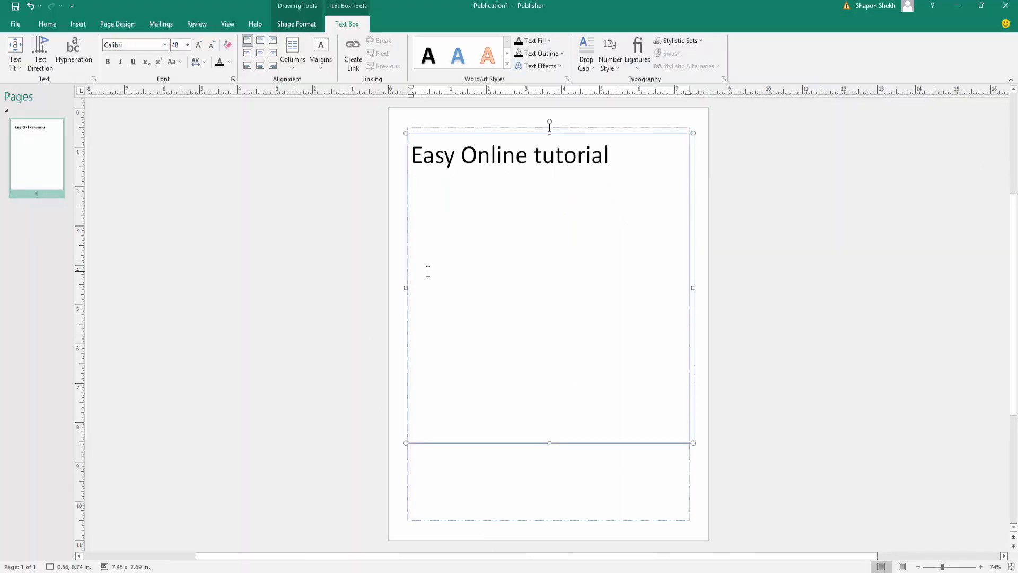
text(Where does it come from? Contrary to popular belief, Lorem Ipsum is not simply random text. It has roots in a piece of classical Latin literature from 45 BC, making it over 2000 years old. Richard McClintock, a Latin professor at Hampden-Sydney College in Virginia, looked up one of the more obscure Latin words, consectetur, from a Lorem Ipsum passage, and going through the cites of the word in)
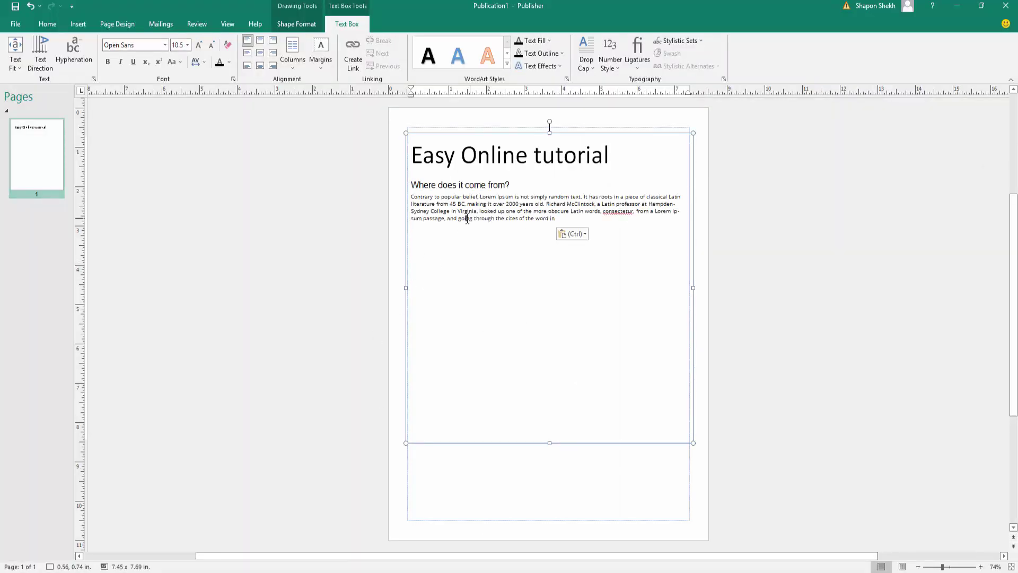
- Set the pasted Lorem Ipsum paragraph to 48 pt
drag(411, 196, 580, 221)
click(420, 206)
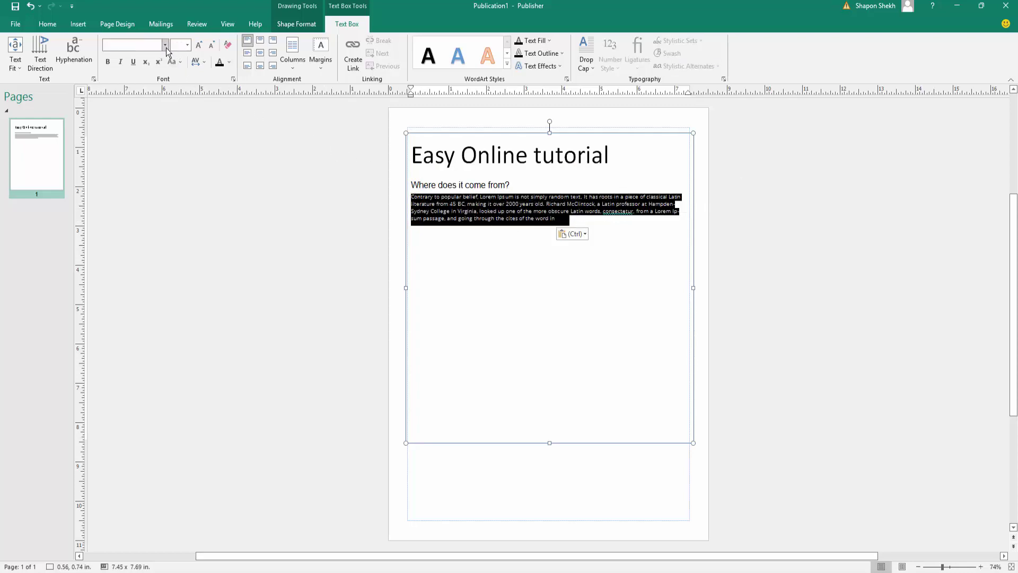
click(186, 46)
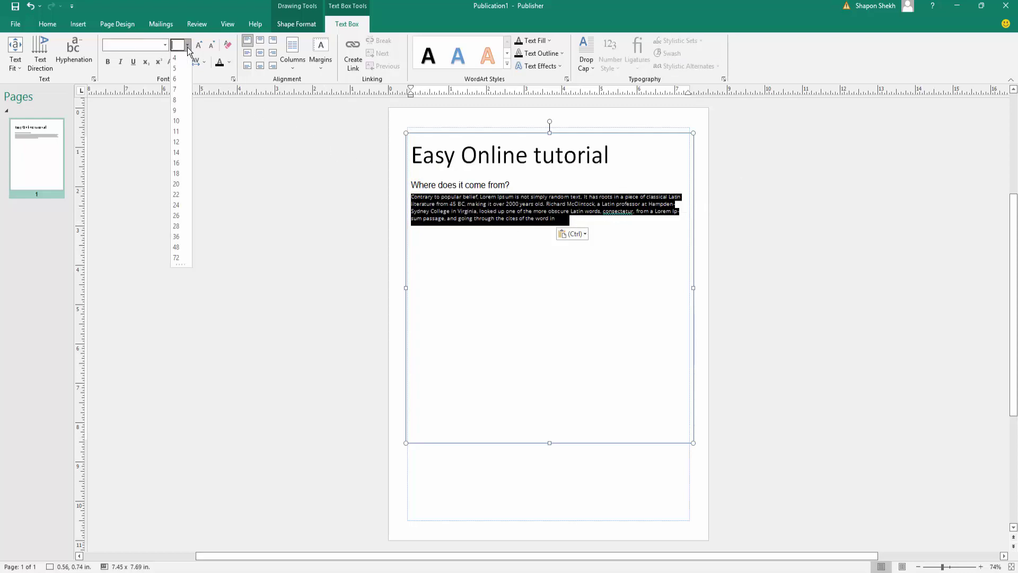
click(178, 246)
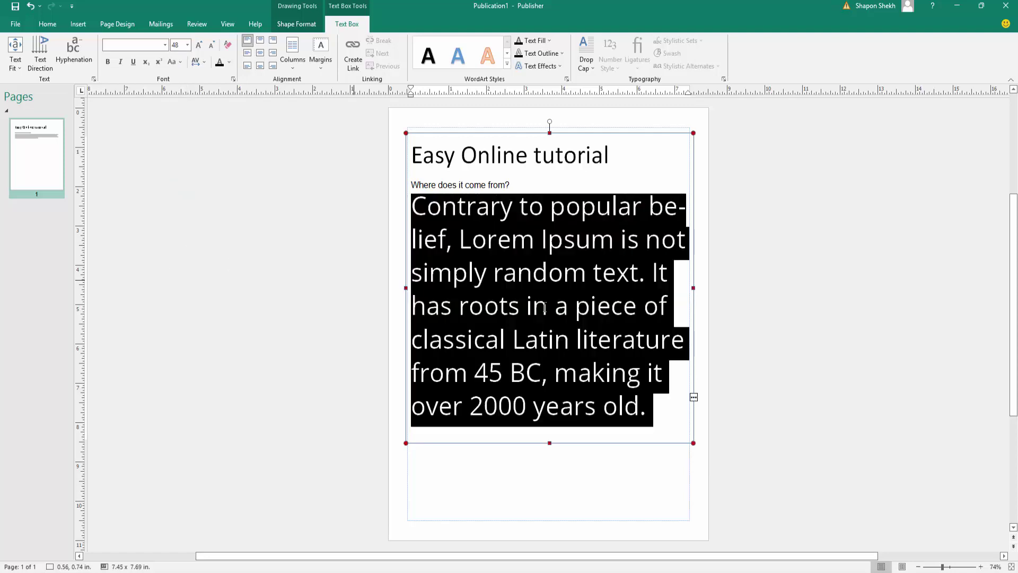
- Lengthen the text box downward and select the paragraph's opening lines
drag(549, 440, 547, 511)
click(563, 439)
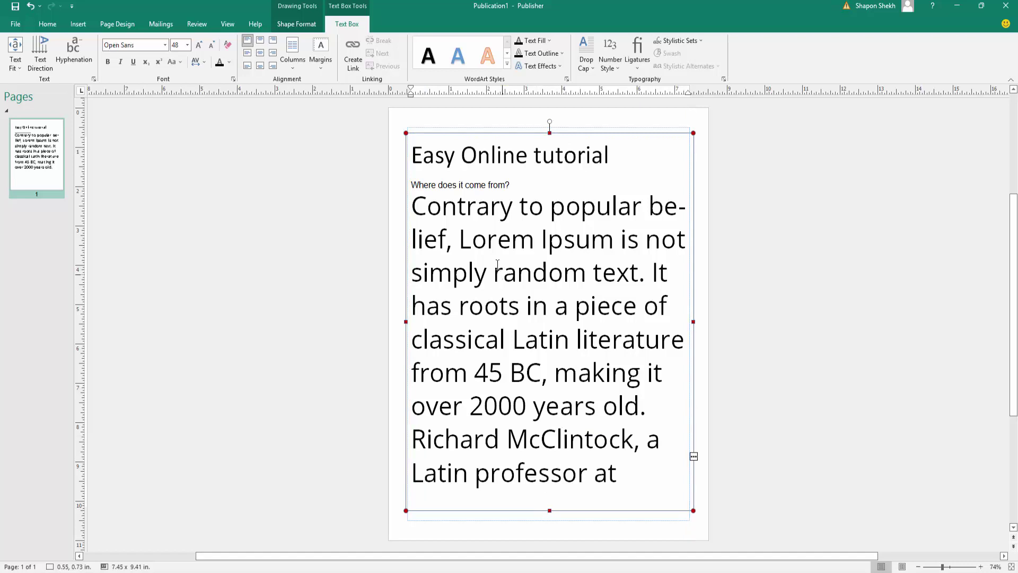
click(466, 208)
drag(412, 208, 681, 377)
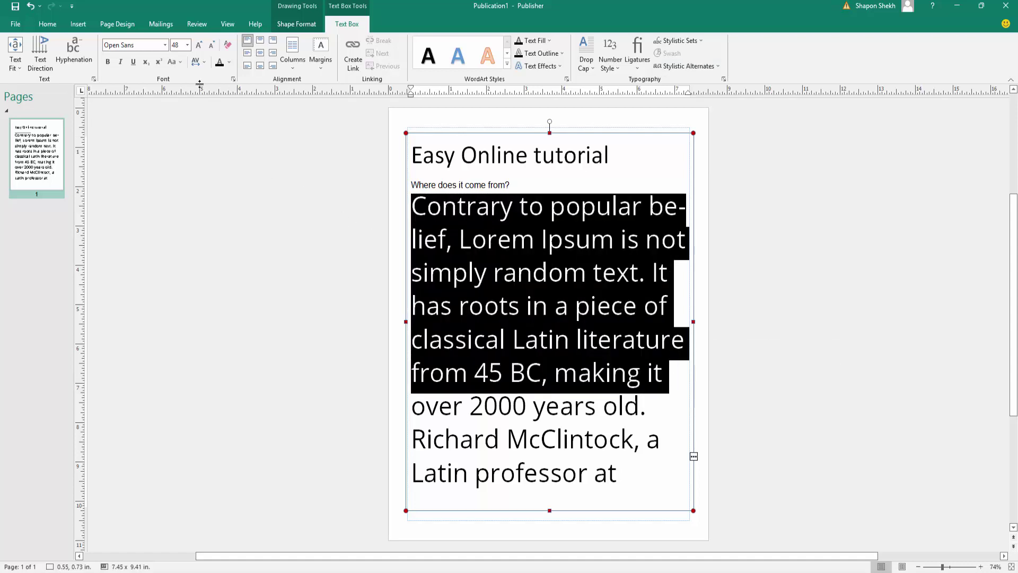
- Set the selected opening lines in the Blackadder ITC font
click(165, 45)
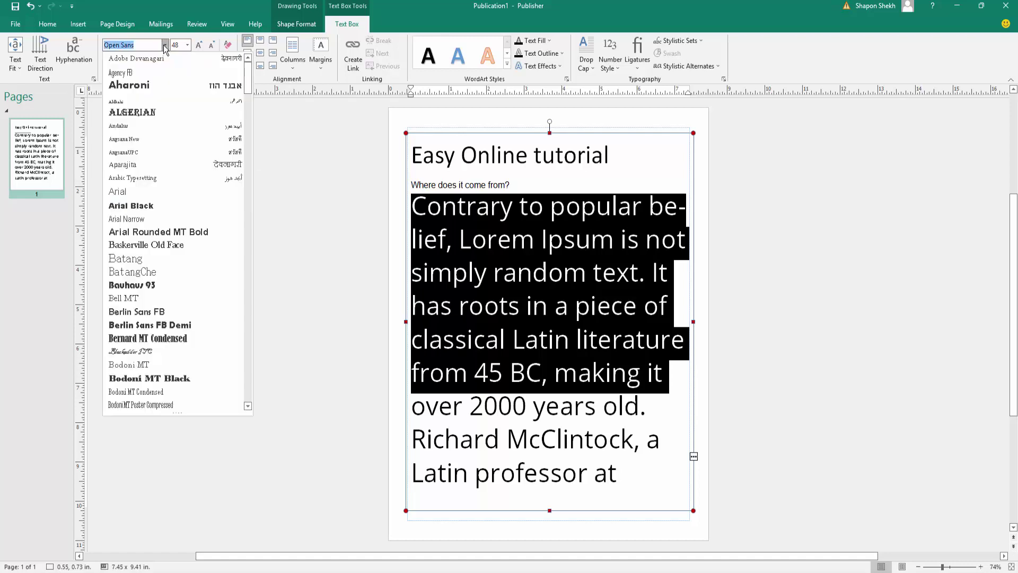
scroll(169, 286, down, 2)
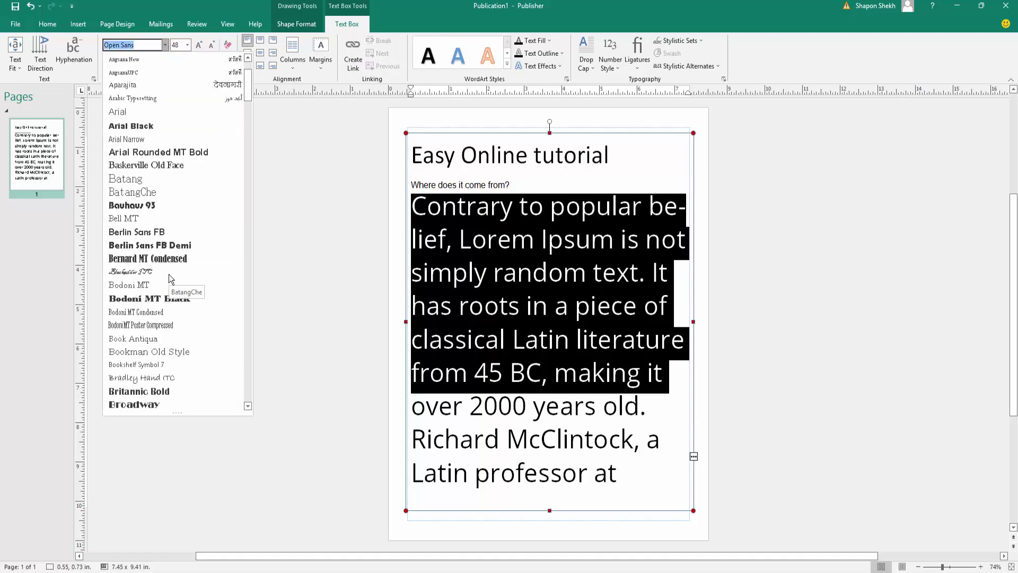
click(150, 274)
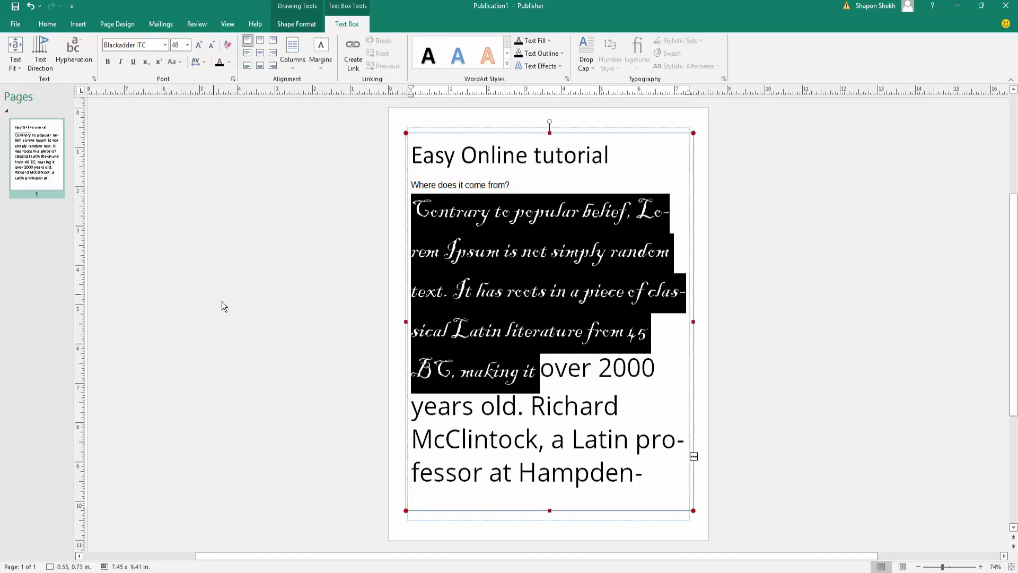
click(568, 392)
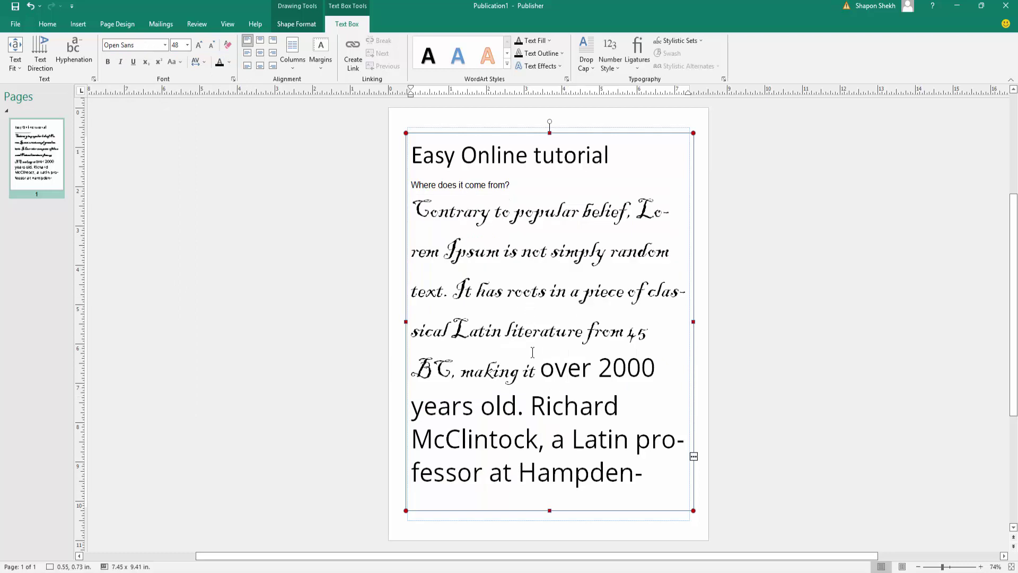
- Colour the paragraph text from 'over 2000 years old' to the end dark red
click(541, 368)
key(ctrl+shift+End)
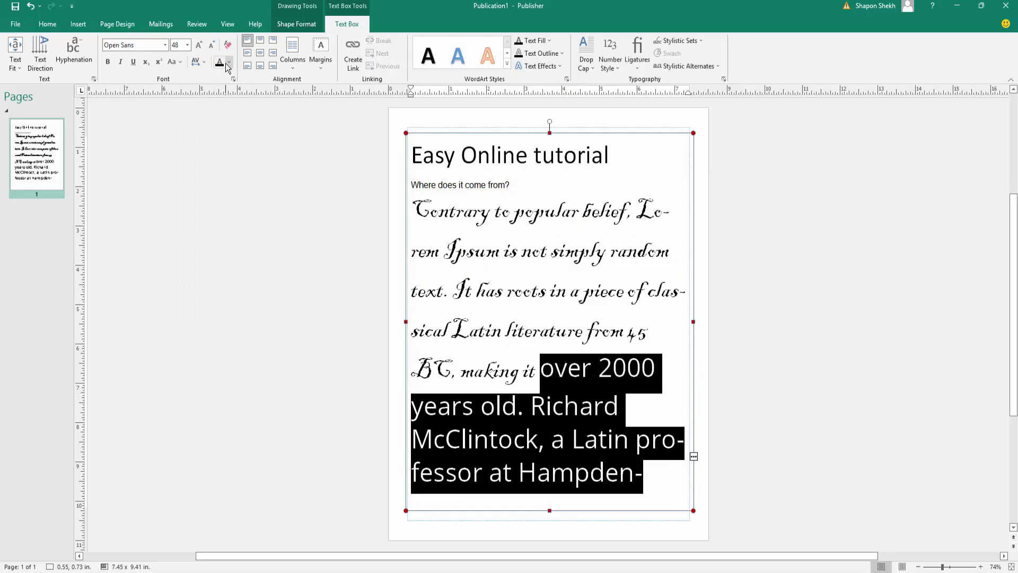
click(229, 62)
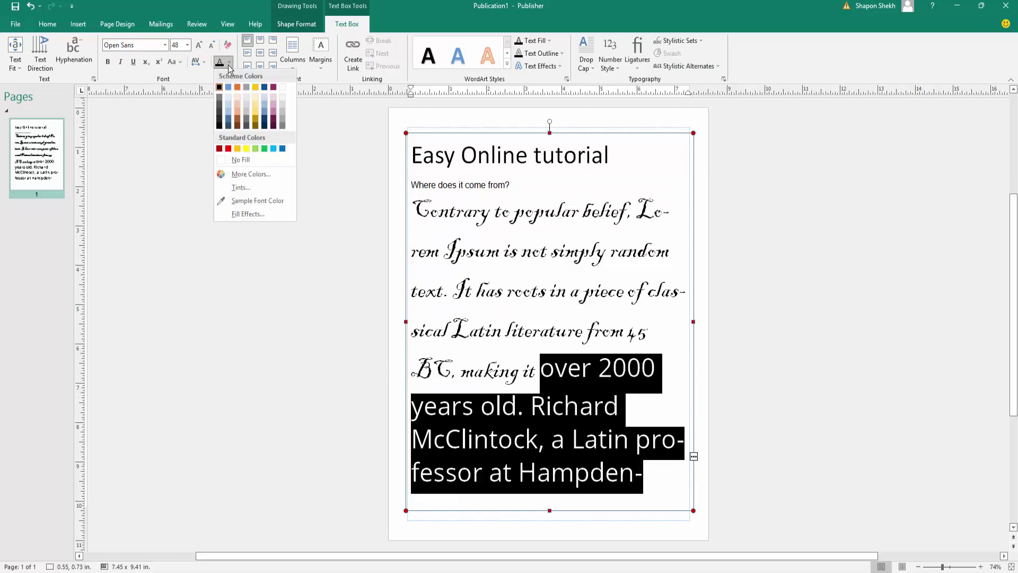
click(219, 148)
click(661, 471)
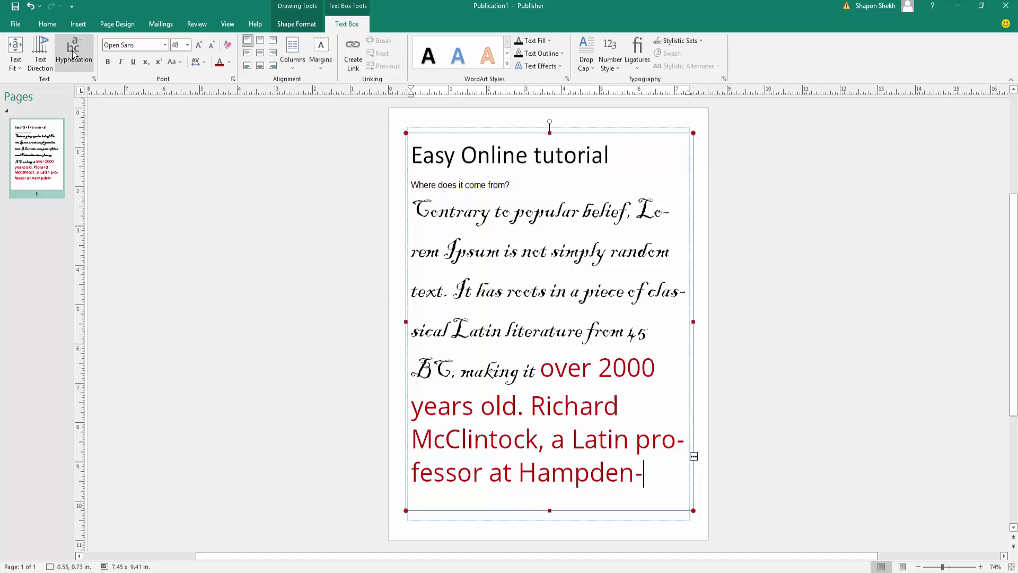
- On the Home tab, try Format Painter, cancel it, and select the heading 'Where does it come from?'
click(43, 24)
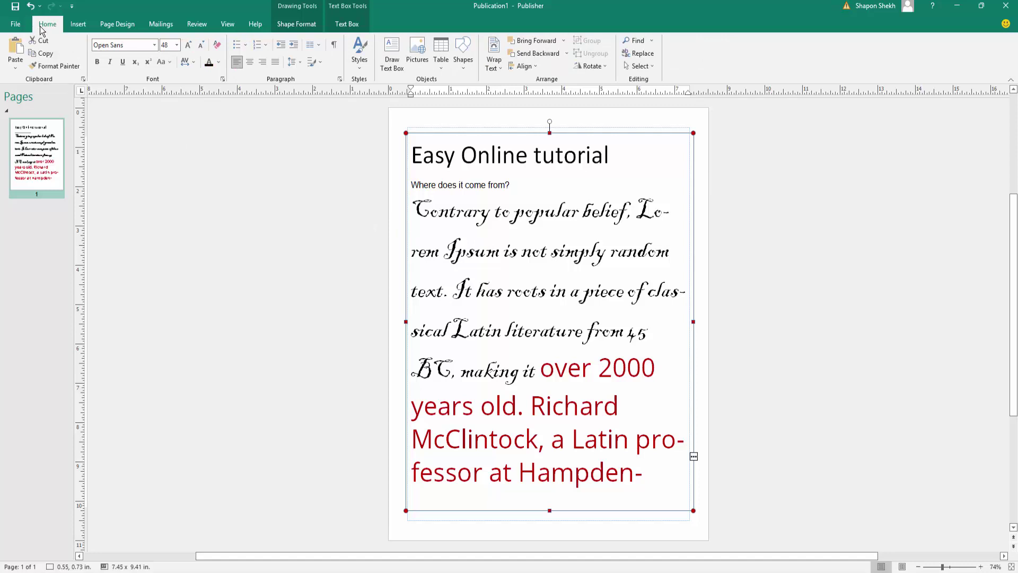
click(53, 67)
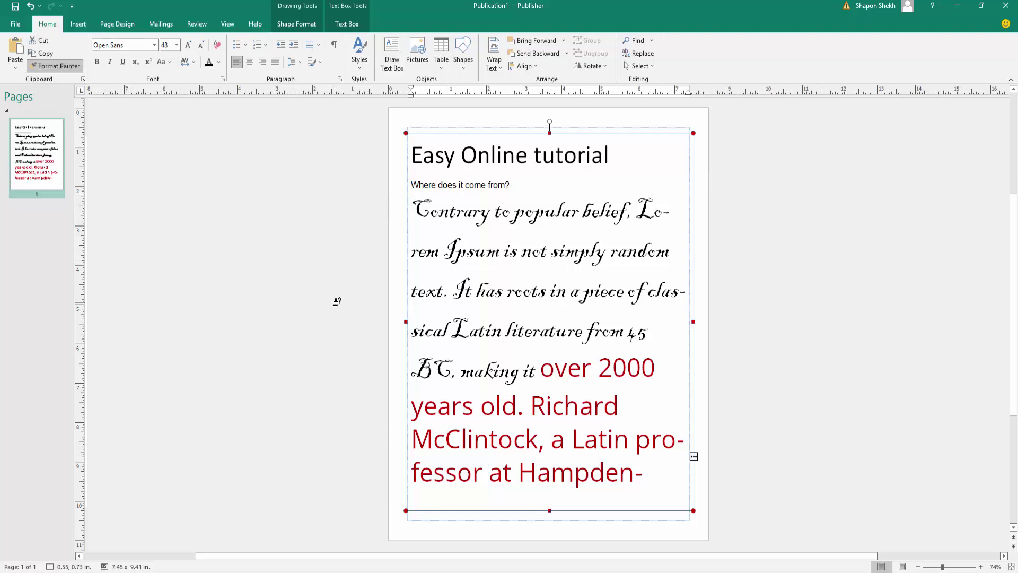
click(421, 298)
click(453, 223)
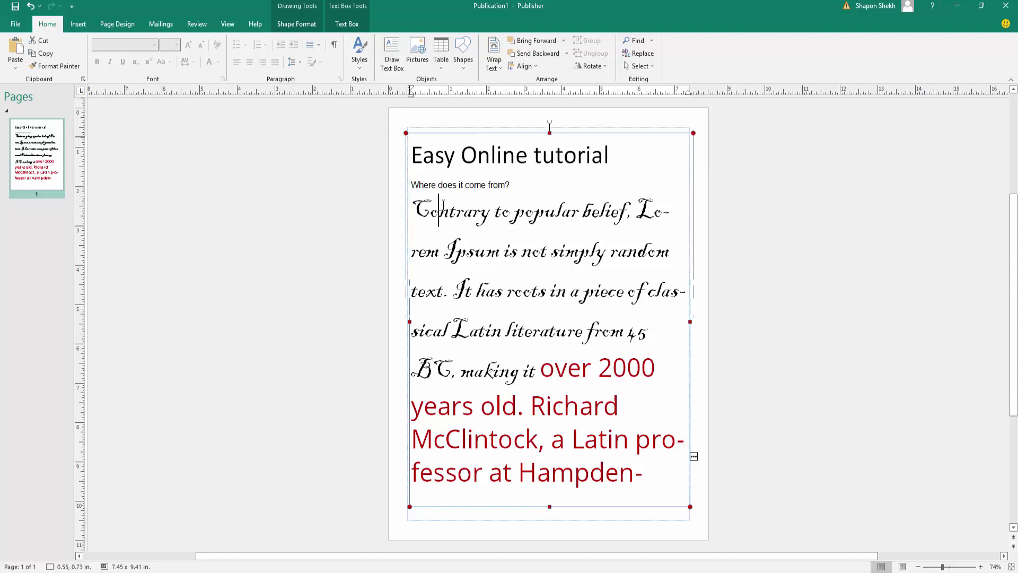
key(shift+Up)
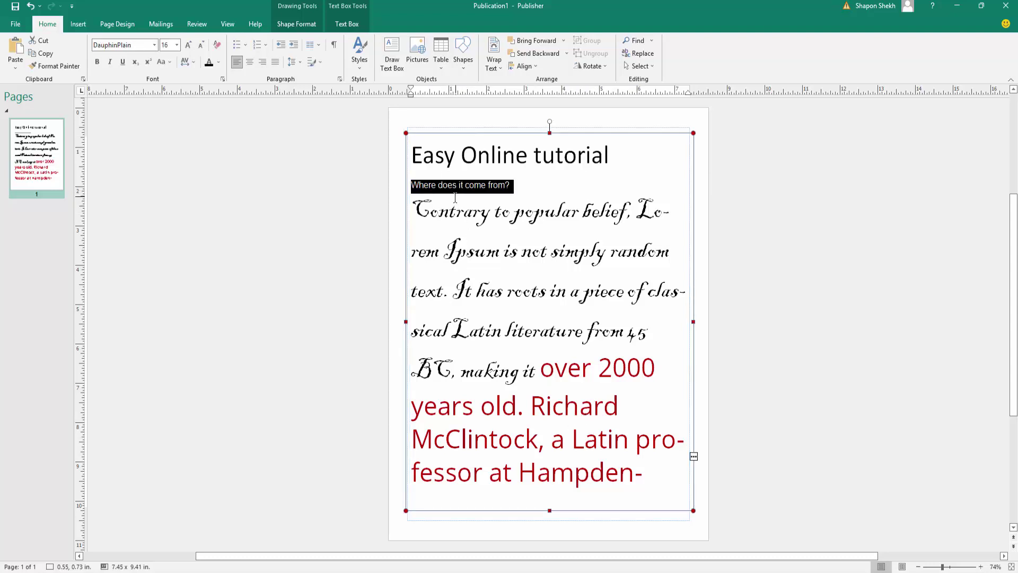
- Copy the formatting of the red words 'a Latin' onto 'Where does it come from?' with Format Painter
click(559, 441)
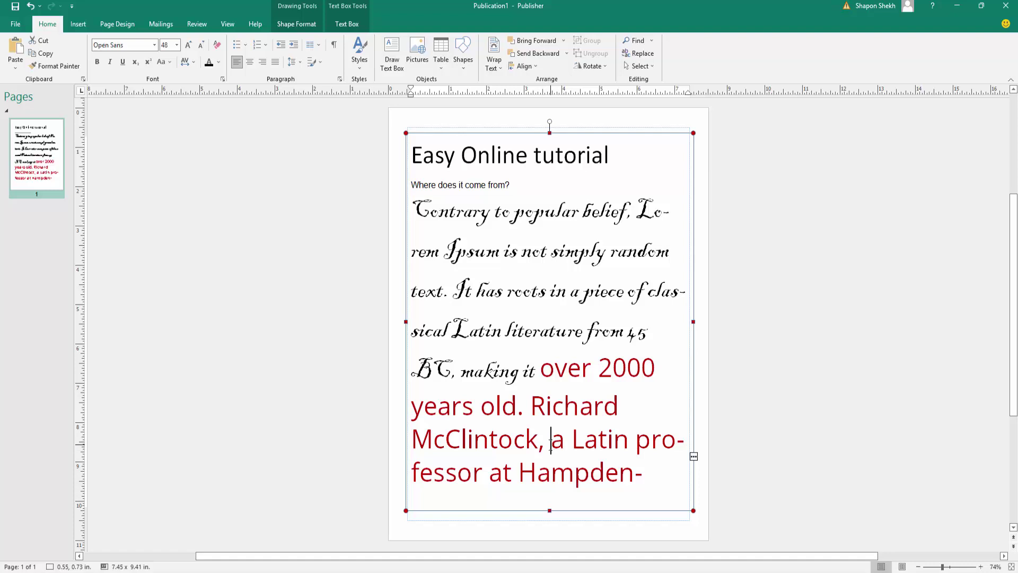
drag(553, 441, 605, 447)
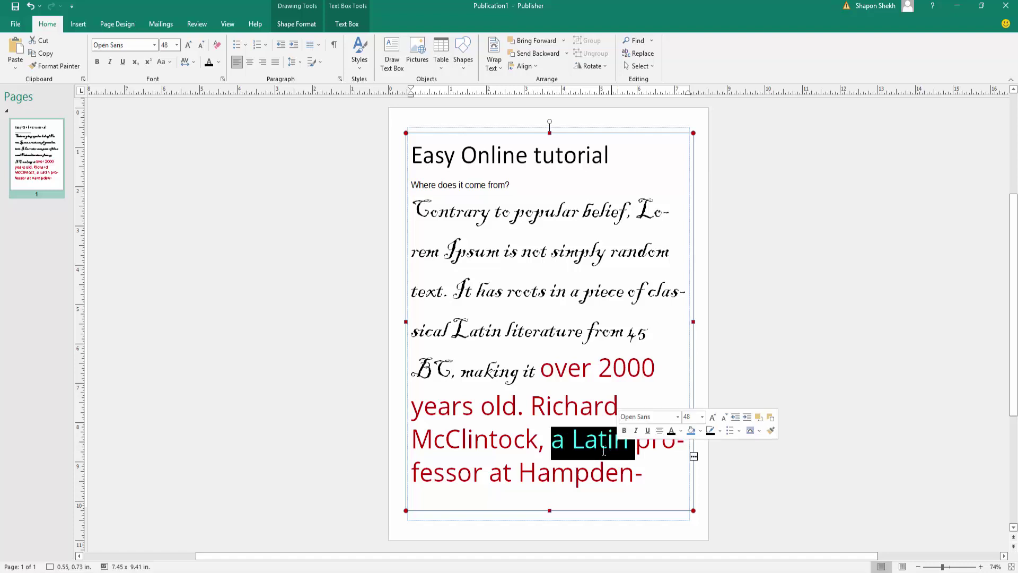
click(599, 446)
drag(553, 443, 604, 441)
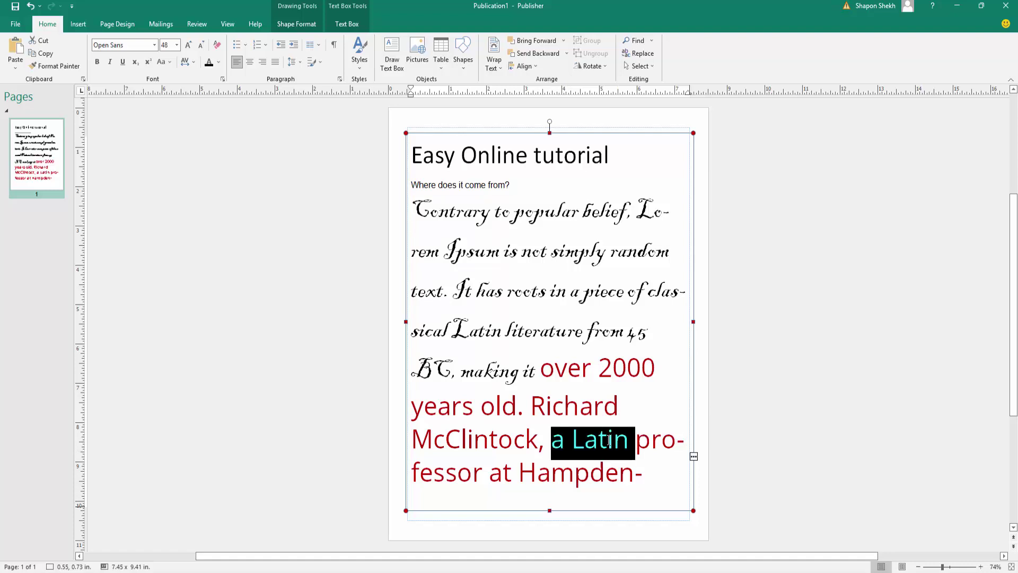
click(45, 67)
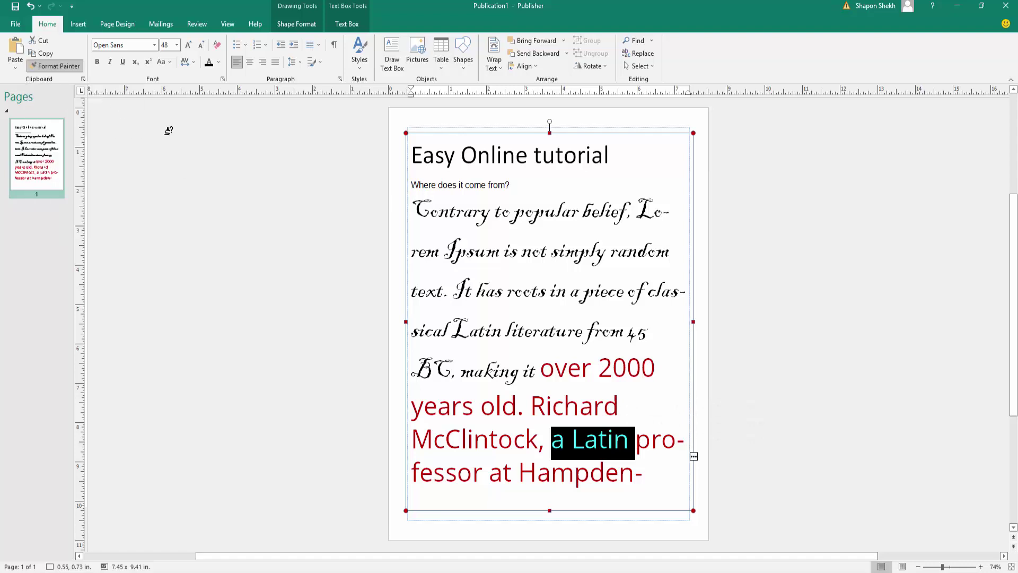
drag(411, 184, 509, 185)
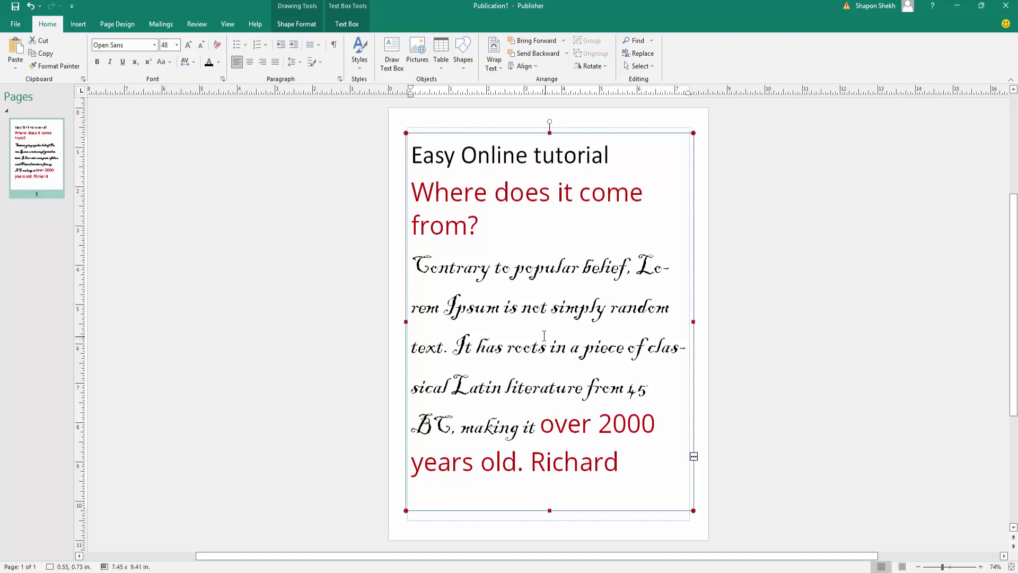
- Paint the heading word 'come's large red style onto 'random', then delete the l from 'simply'
drag(552, 308, 607, 309)
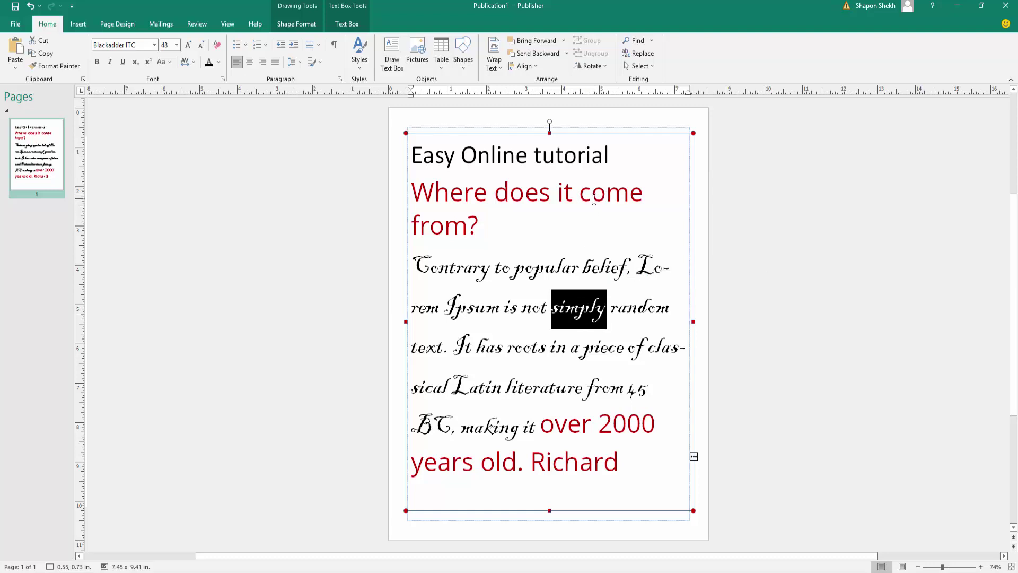
drag(580, 193, 633, 213)
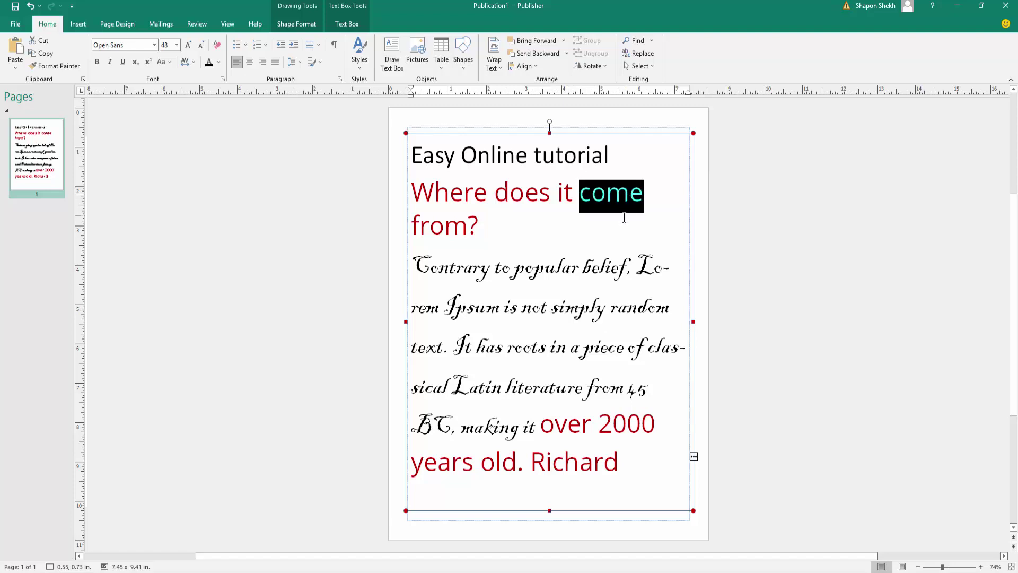
click(594, 305)
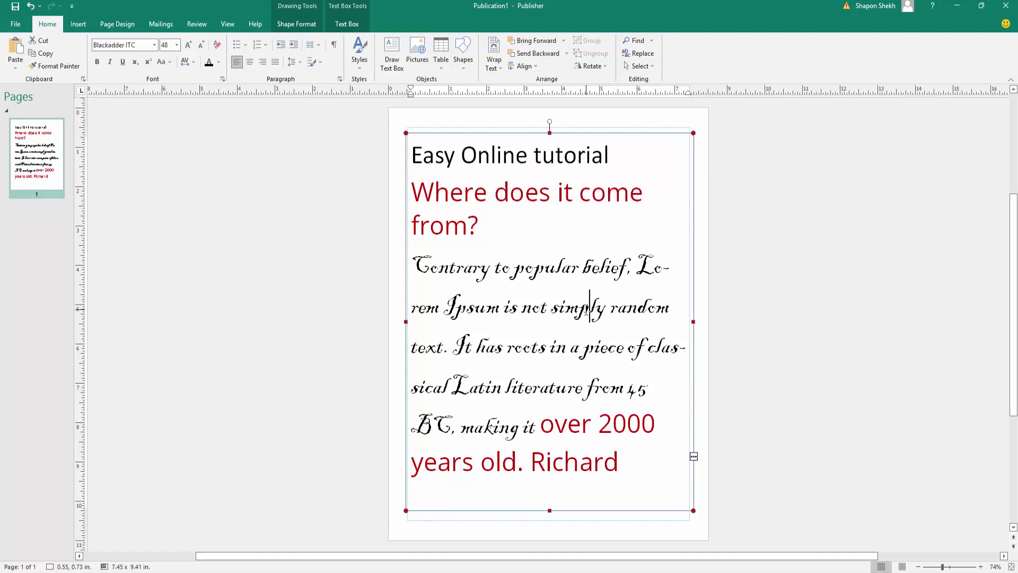
double_click(587, 306)
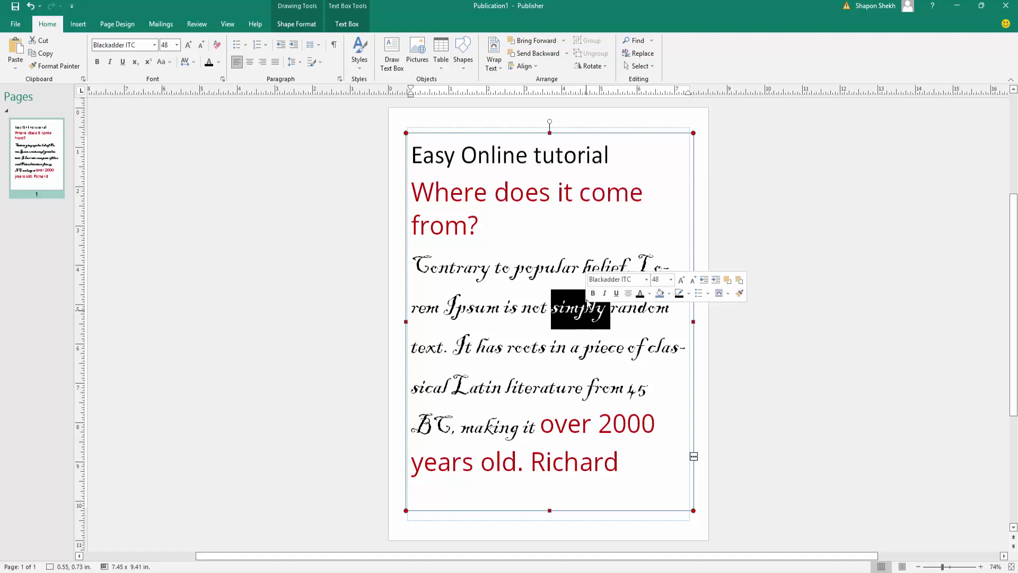
click(592, 195)
drag(579, 194, 641, 196)
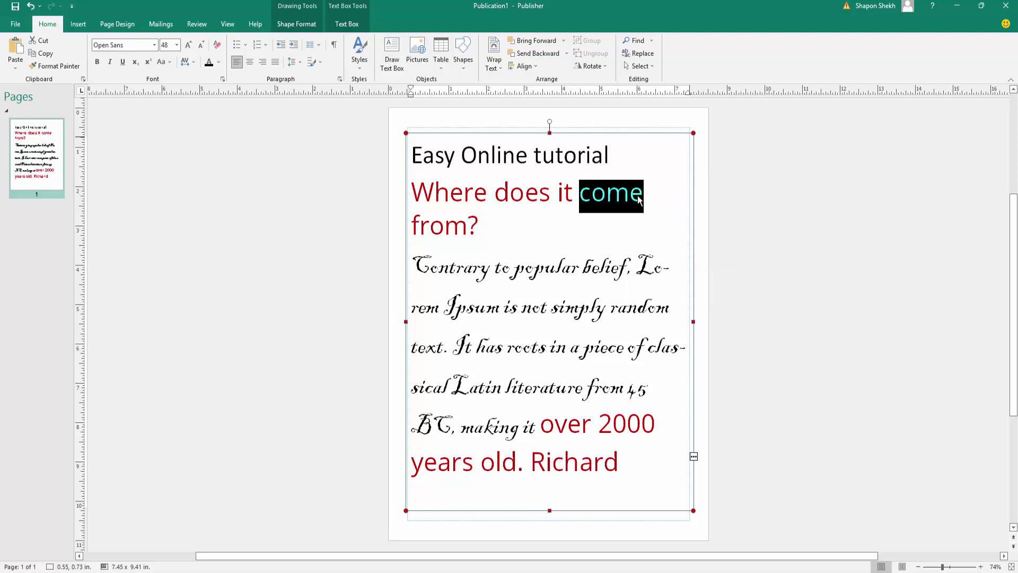
click(65, 67)
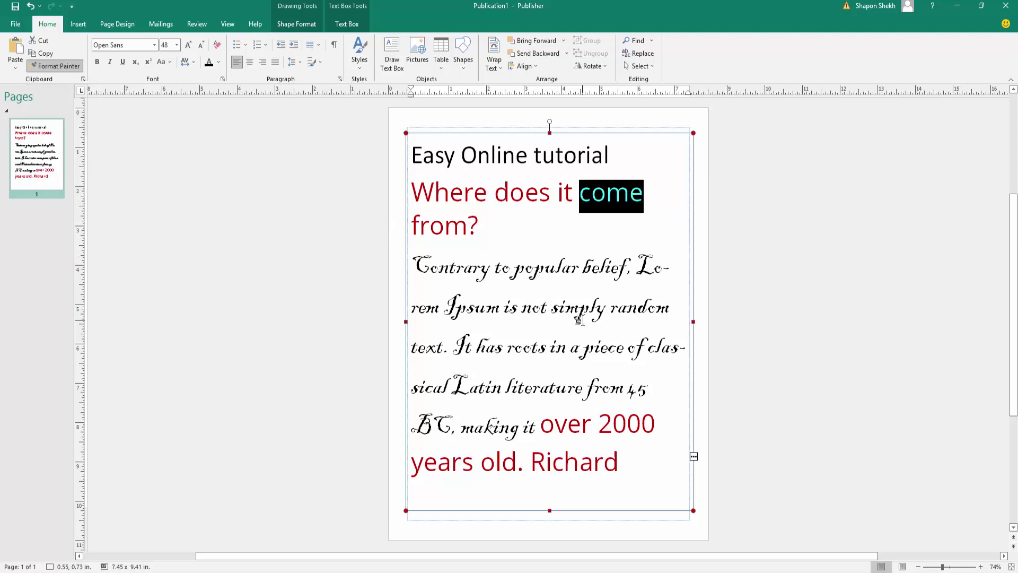
click(630, 314)
click(629, 314)
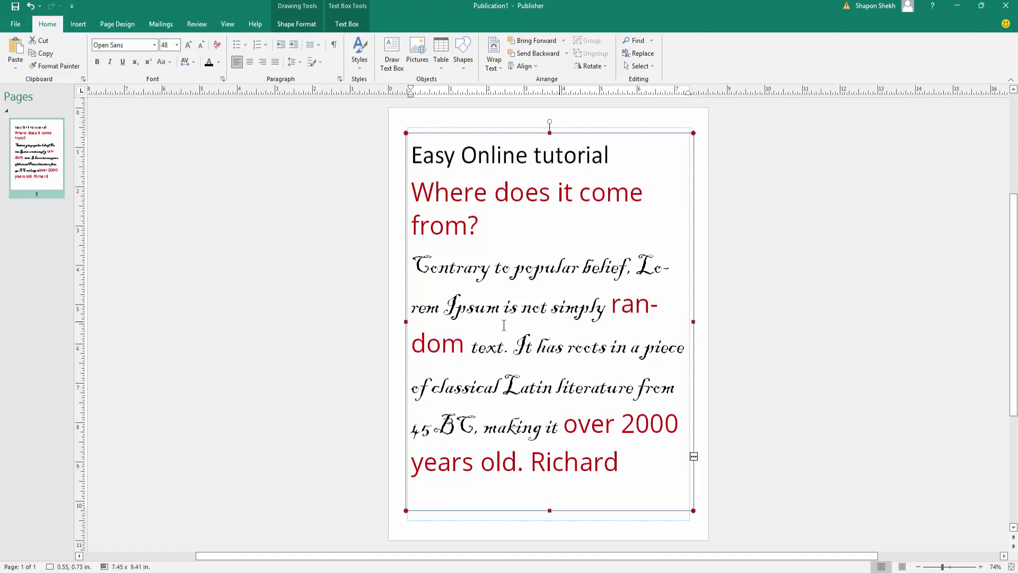
click(595, 313)
key(BackSpace)
key(BackSpace)
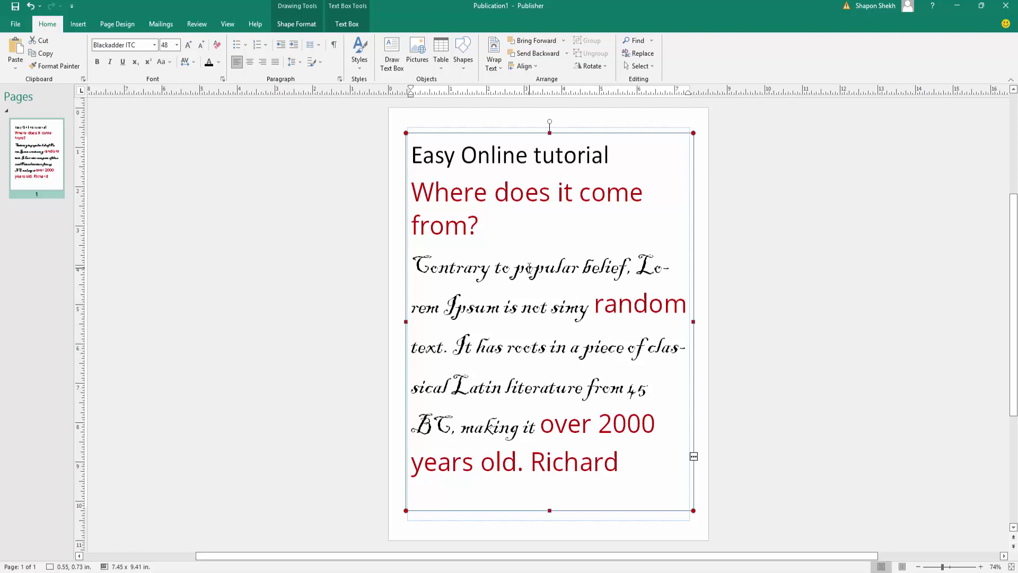
- Paint the Blackadder ITC style of 'Contrary to popular belief,' onto the title 'Easy Online tutorial'
drag(462, 155, 626, 157)
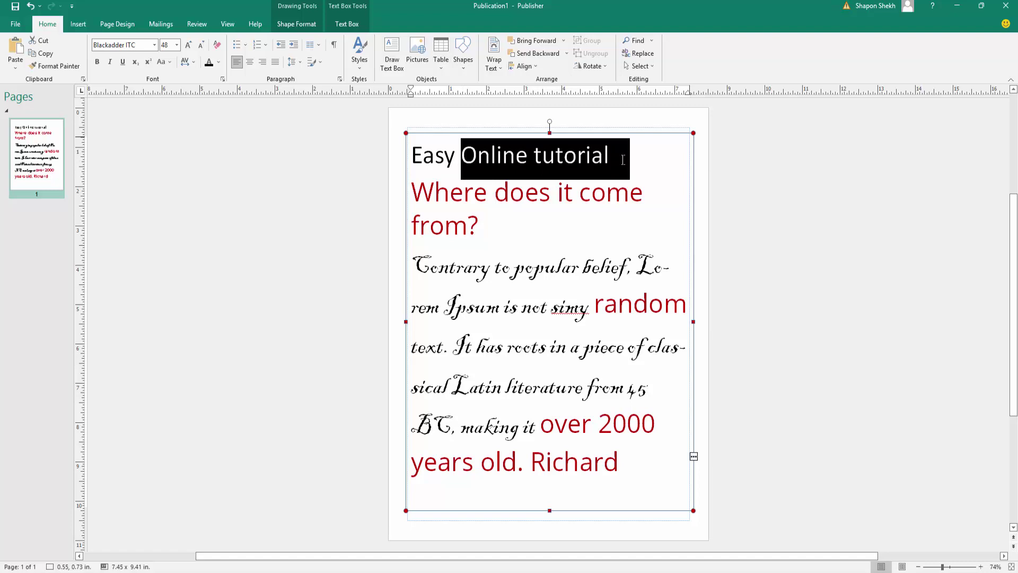
click(410, 157)
drag(413, 155, 621, 156)
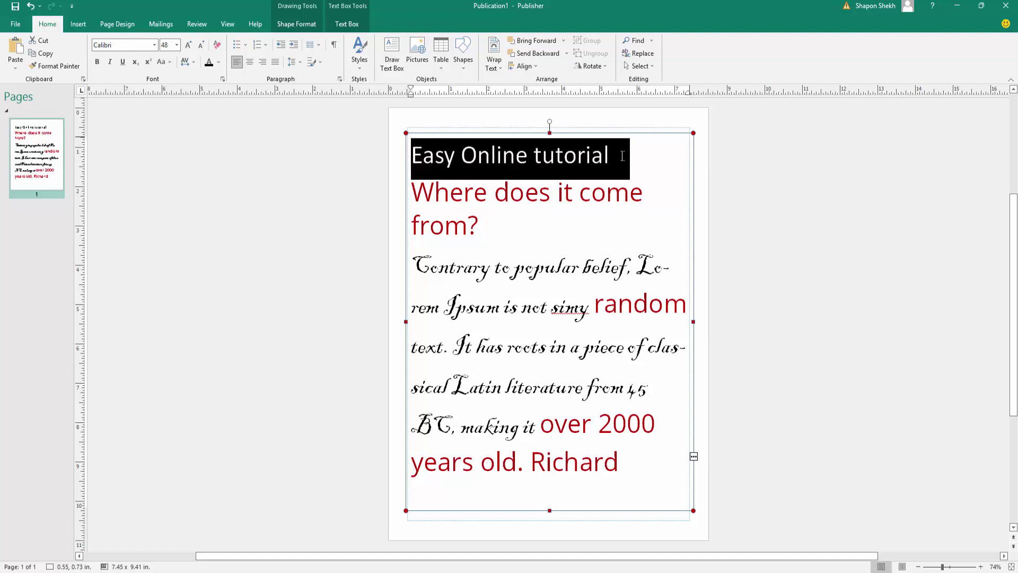
click(508, 191)
drag(418, 268, 643, 280)
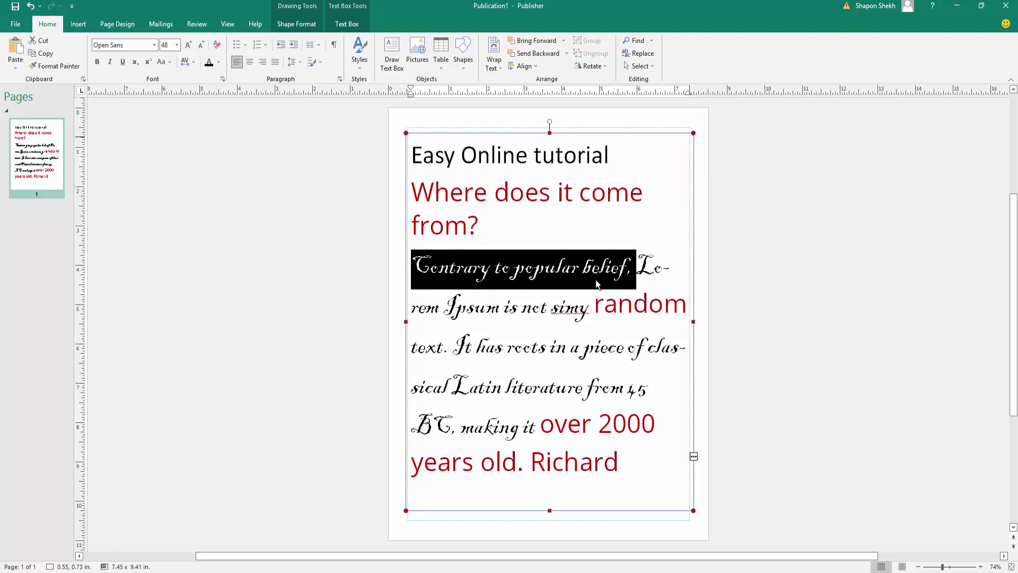
click(52, 67)
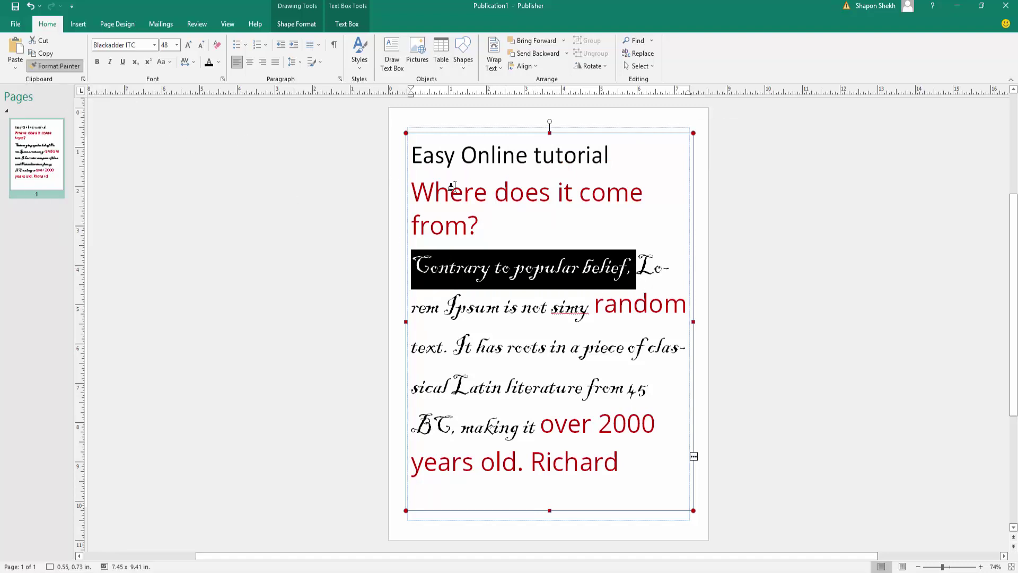
click(417, 154)
mouse_move(416, 154)
mouse_down()
mouse_move(671, 164)
mouse_move(636, 165)
mouse_up()
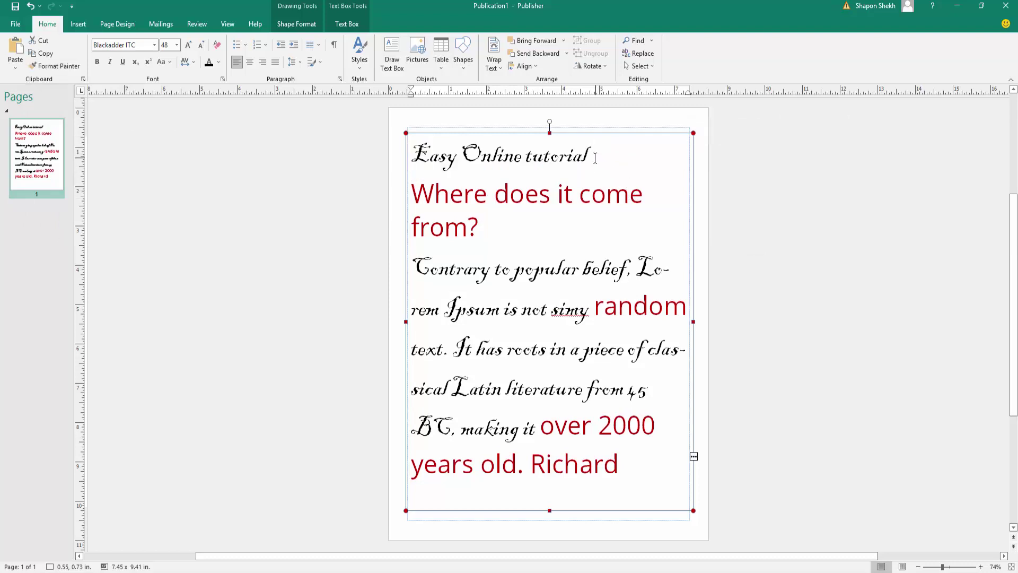
double_click(560, 156)
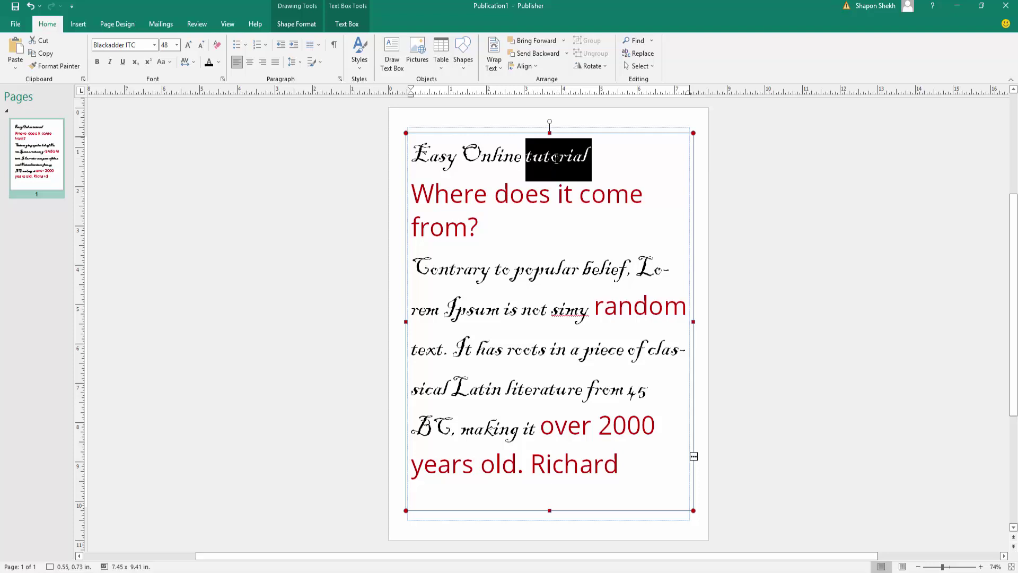
- Select the word 'random' and pick up its large red formatting with Format Painter
click(578, 193)
click(594, 267)
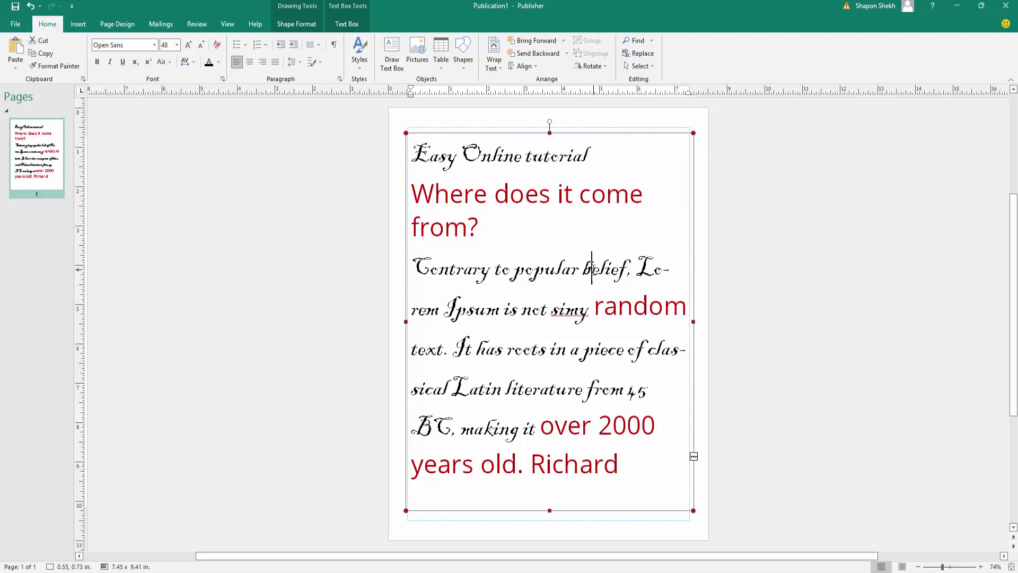
click(633, 307)
drag(688, 307, 596, 304)
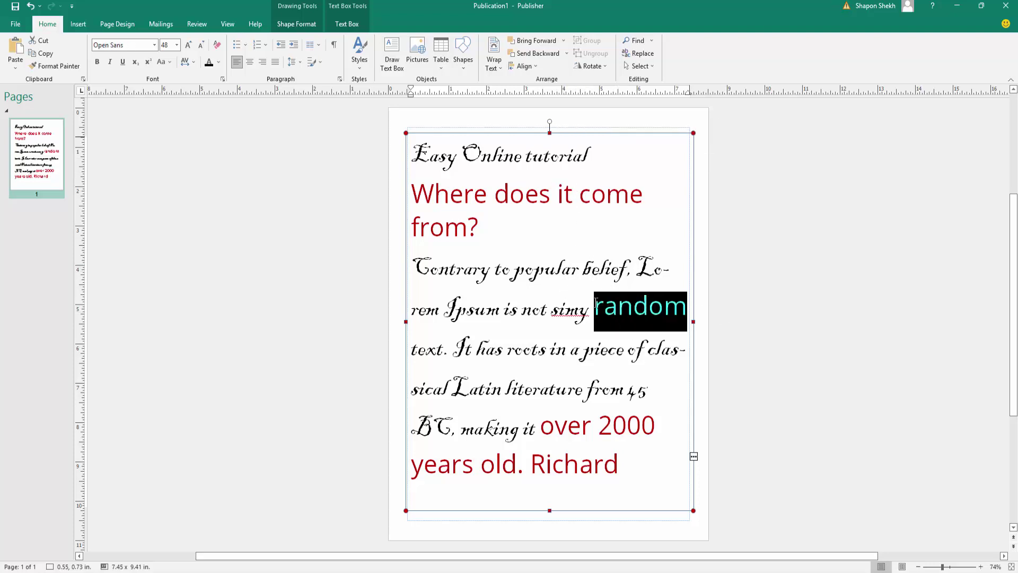
click(59, 66)
click(454, 194)
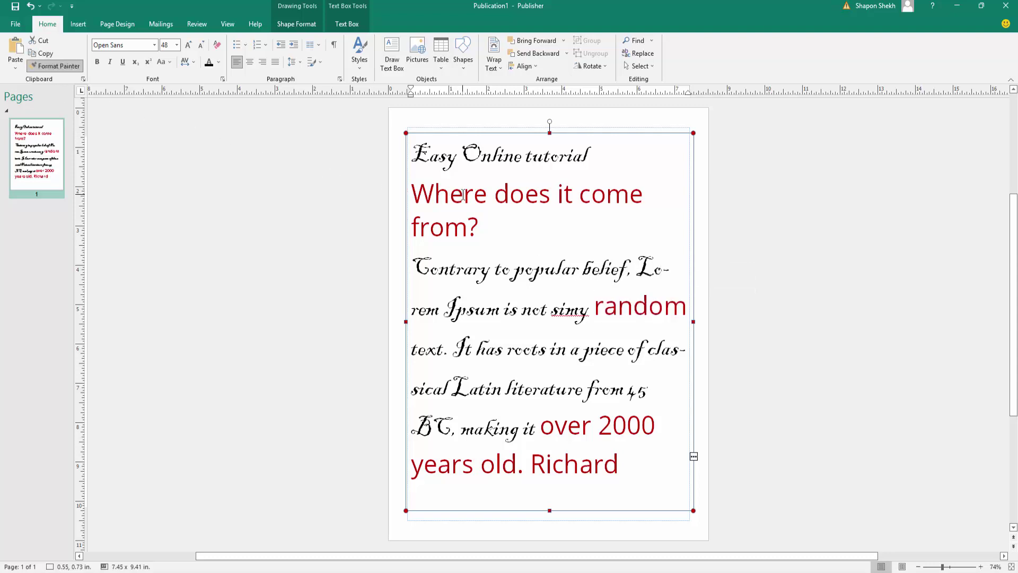
double_click(524, 274)
click(545, 278)
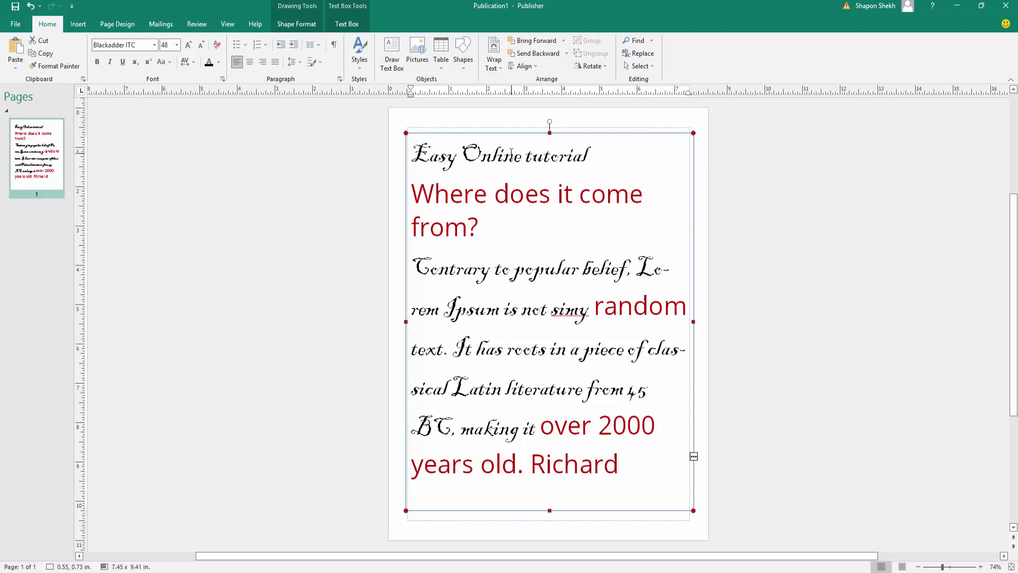
- Reselect 'random' and paint its large dark red style onto the word 'popular'
drag(594, 307, 687, 313)
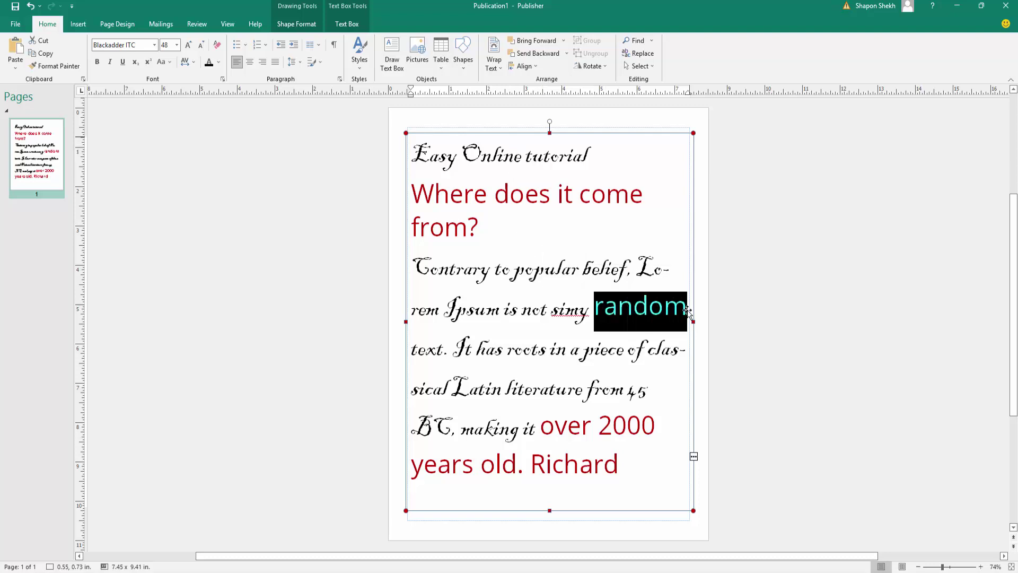
click(55, 66)
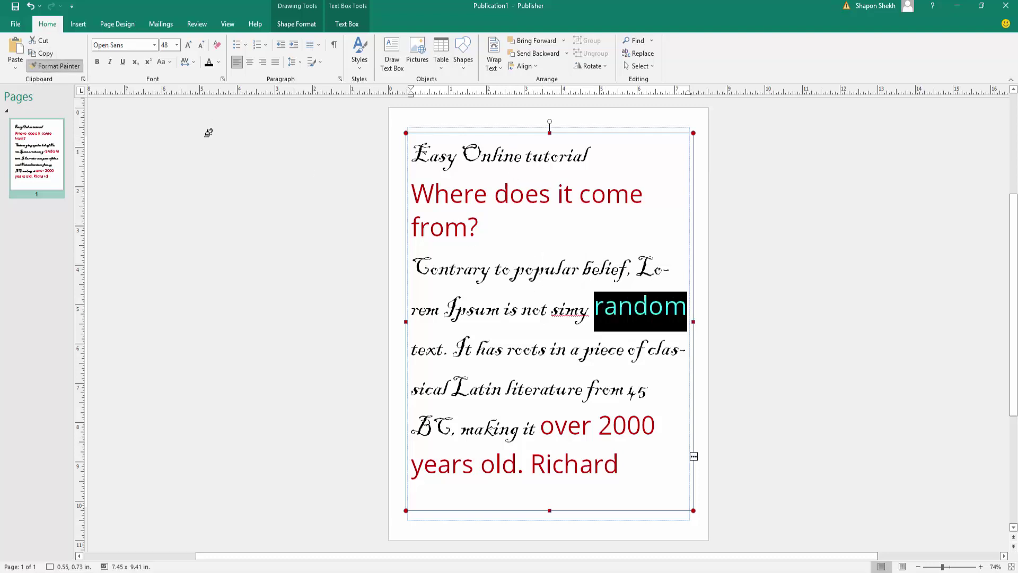
click(523, 267)
click(540, 289)
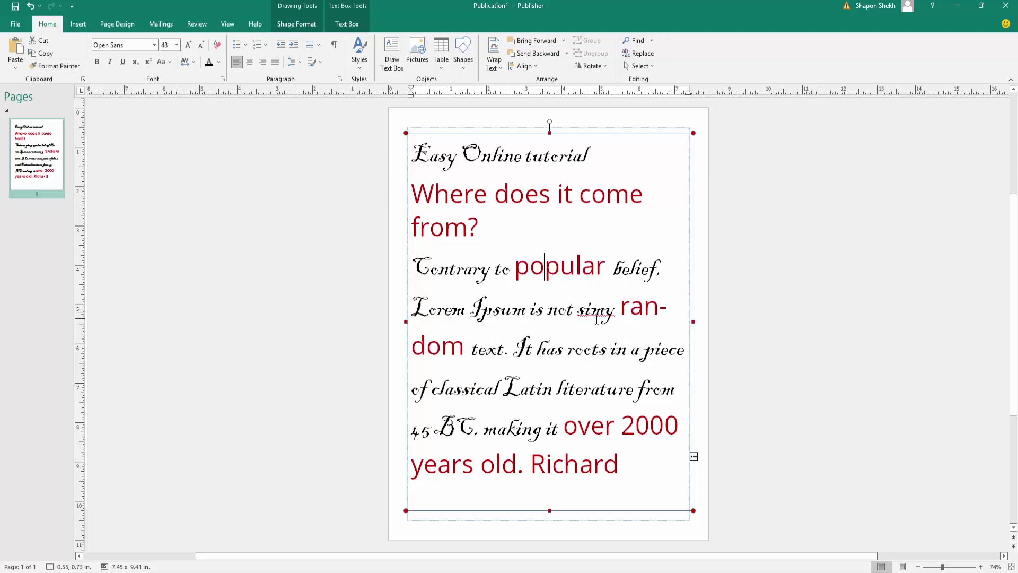